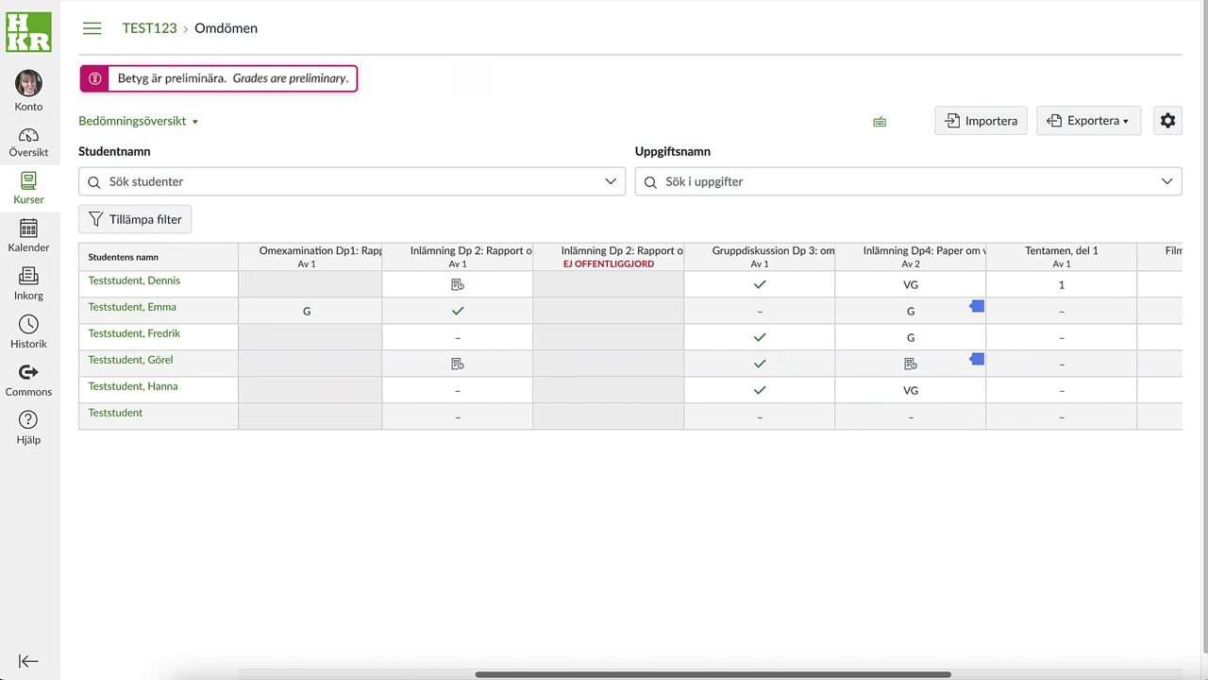
Step: In the gradebook view settings, hide assignment group totals, the Total column and unpublished assignments, show Anteckningar, and apply the settings
scroll(640, 642, left, 10)
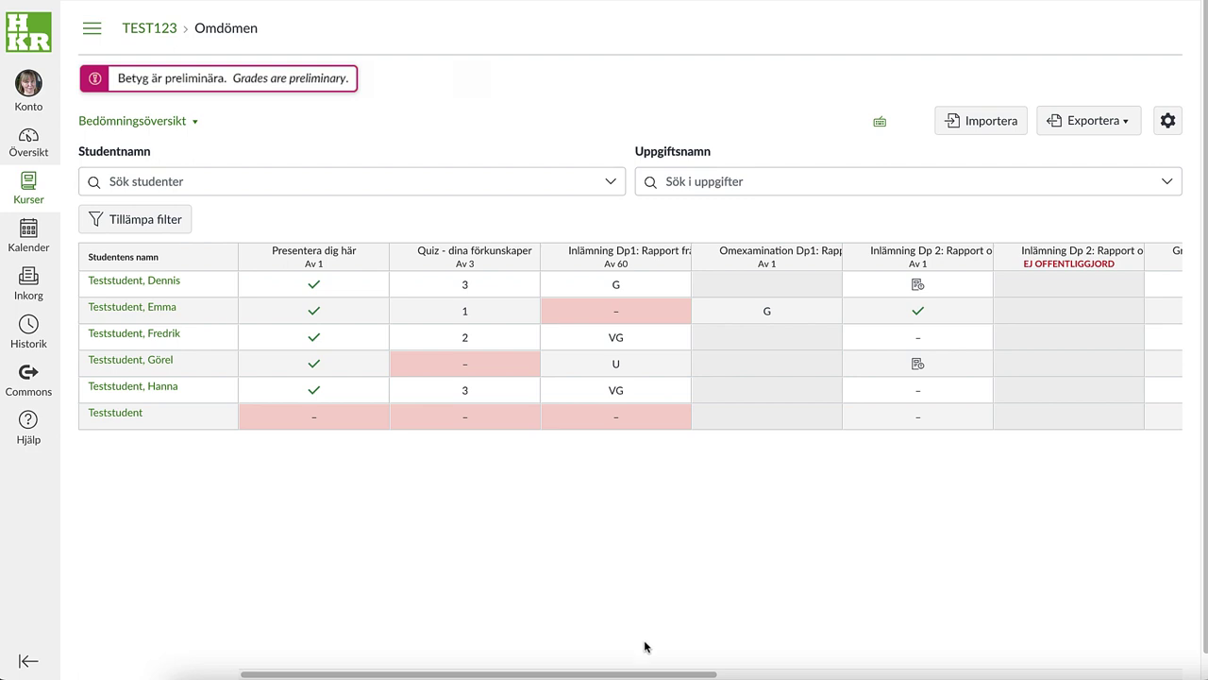
click(1168, 121)
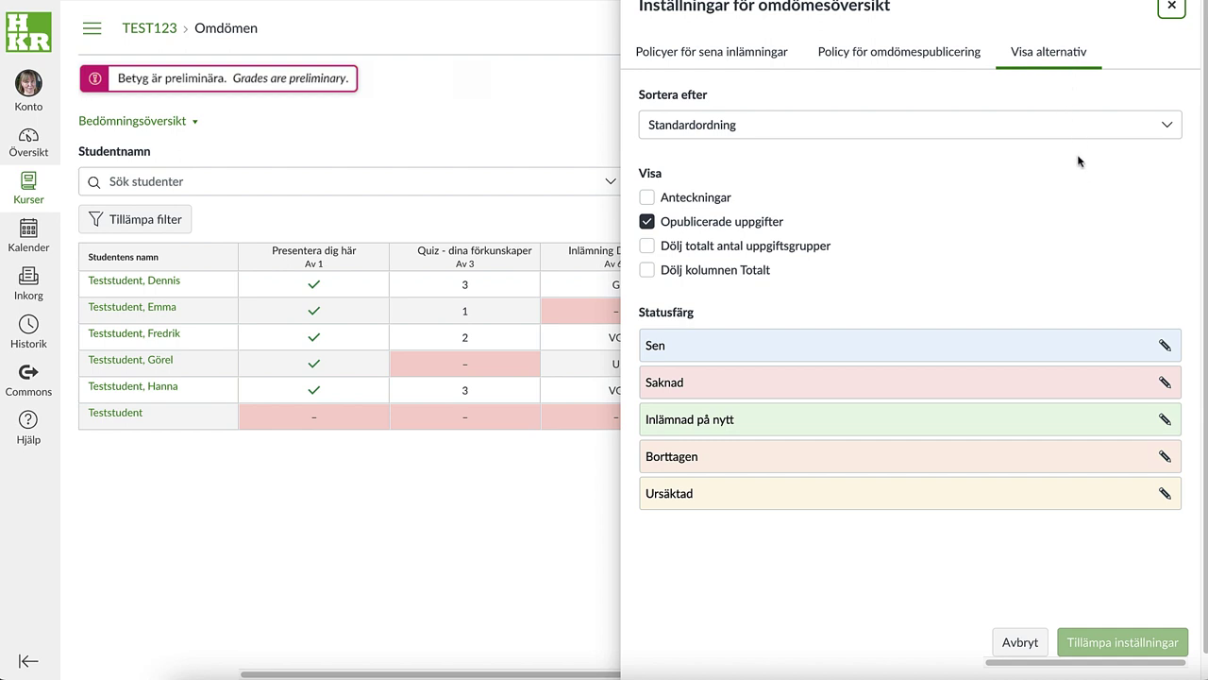
click(1168, 127)
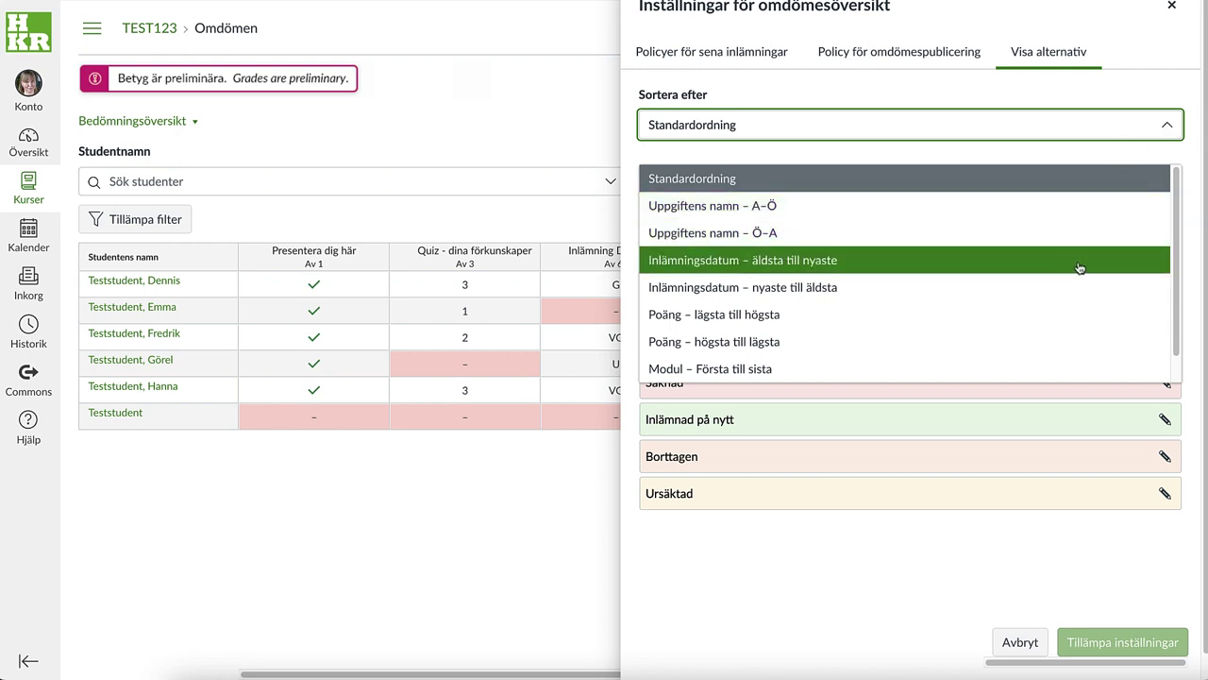
click(1152, 96)
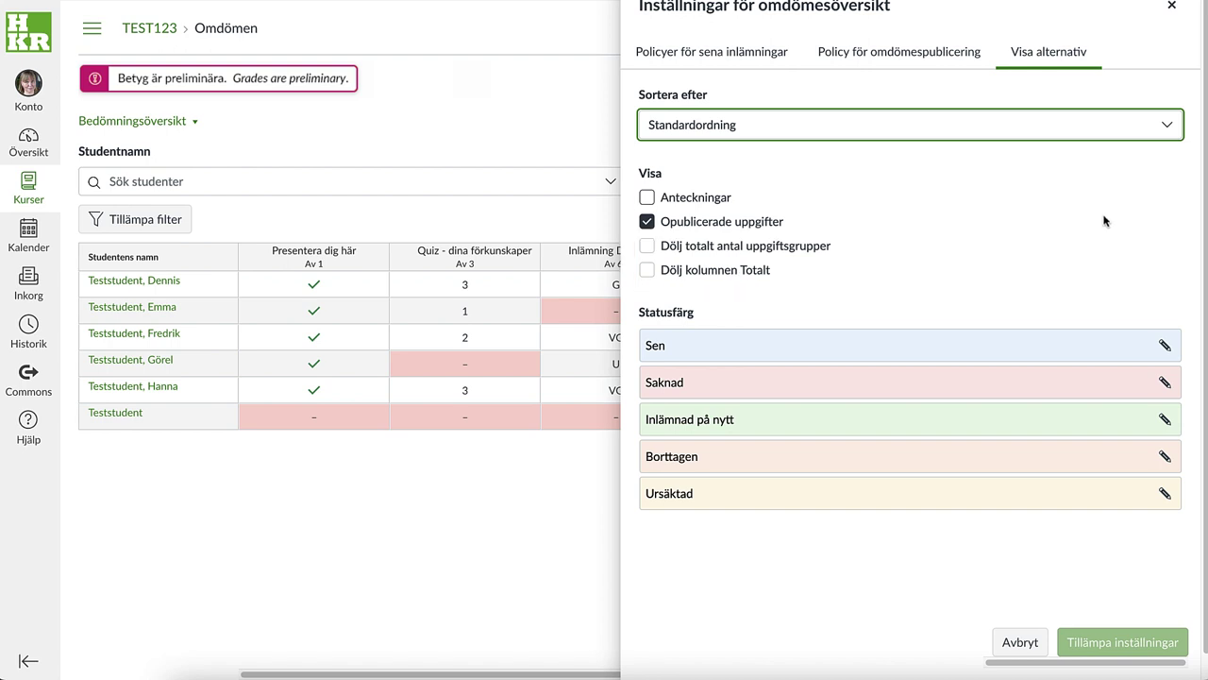
click(647, 246)
click(647, 271)
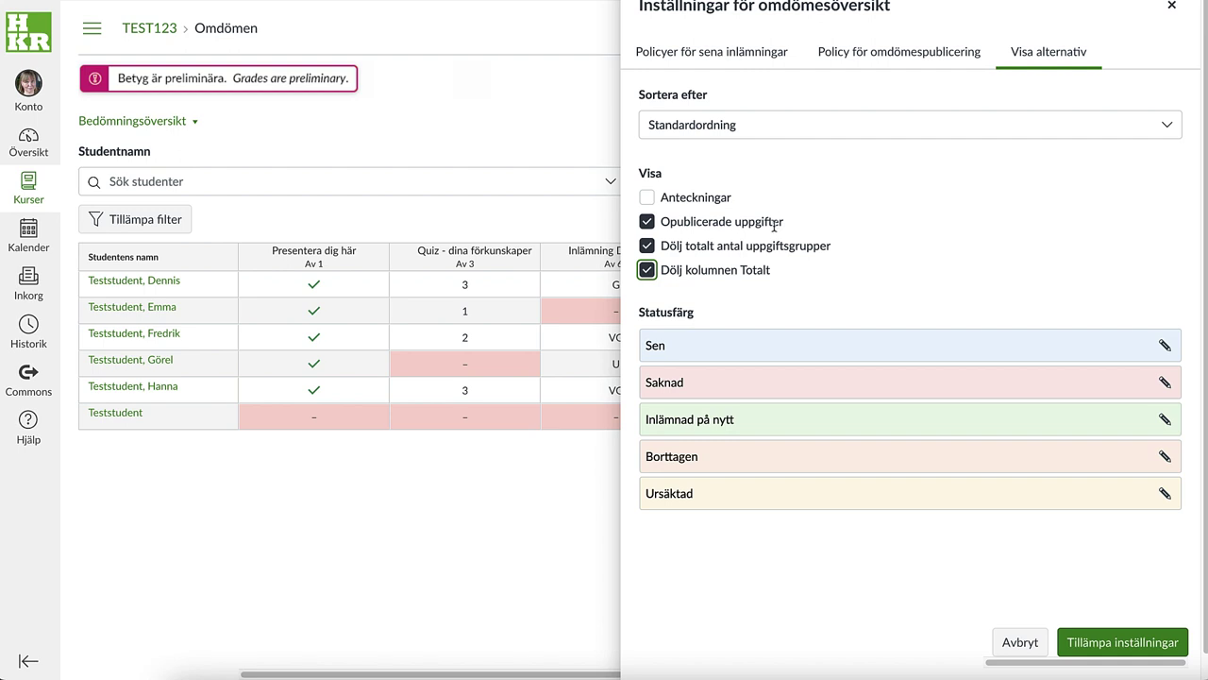
click(647, 223)
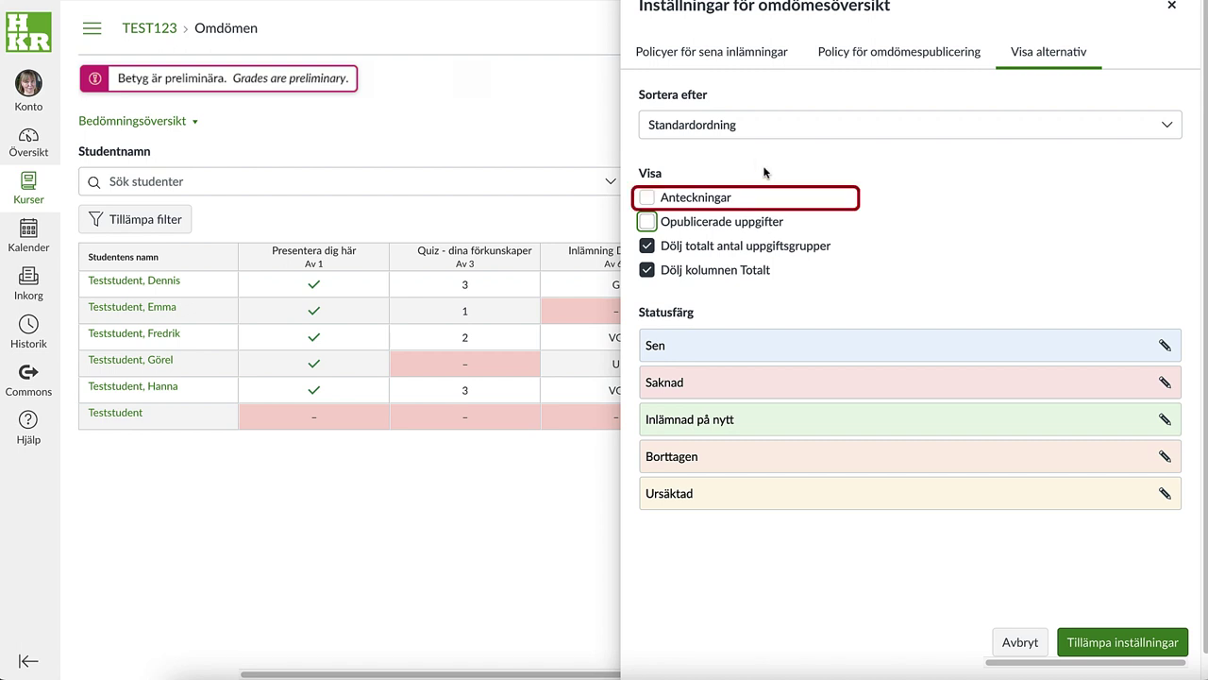
click(647, 198)
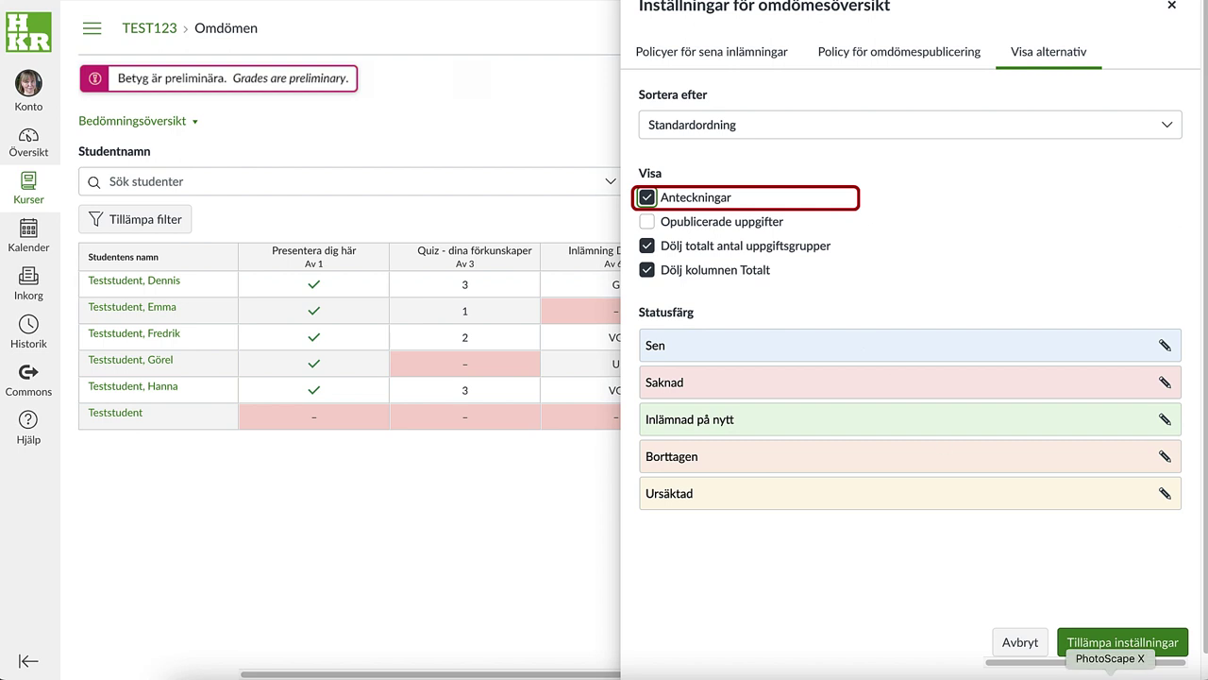
click(1124, 643)
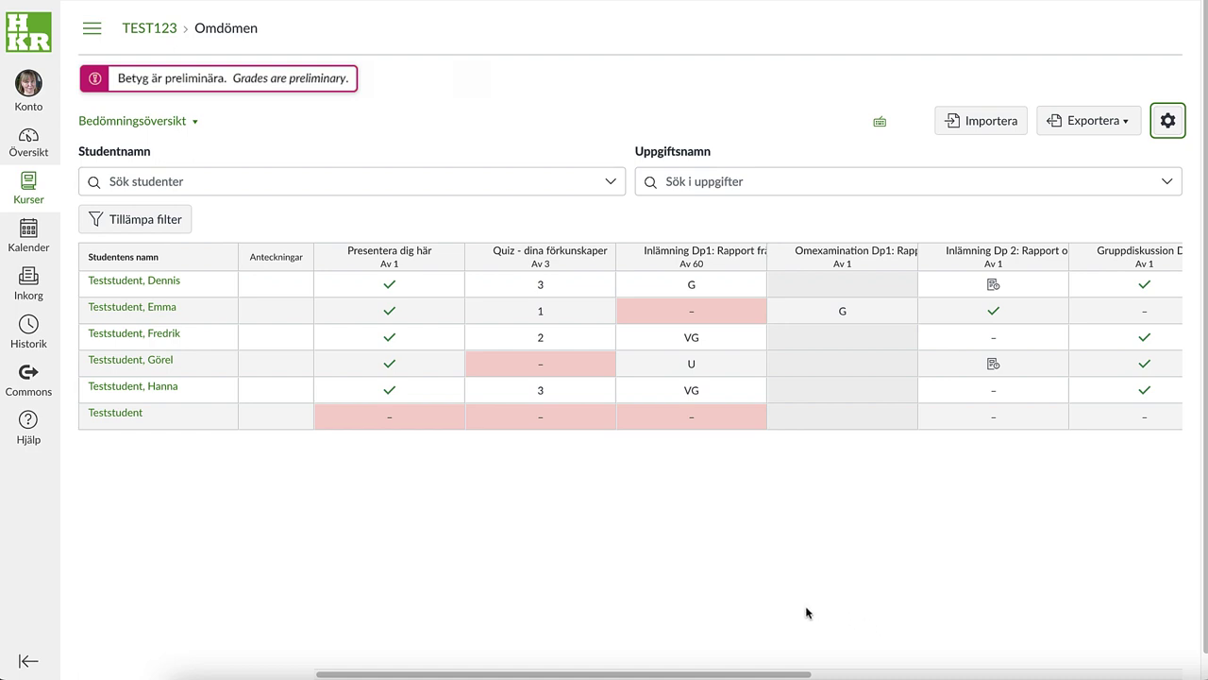
Step: Add the note "Validerat Dp2" in the Anteckningar column for the fifth student
click(498, 500)
click(280, 391)
Step: Filter the gradebook to the third student and the Gruppdiskussion Dp 3 assignment, and clear both name filters
click(326, 181)
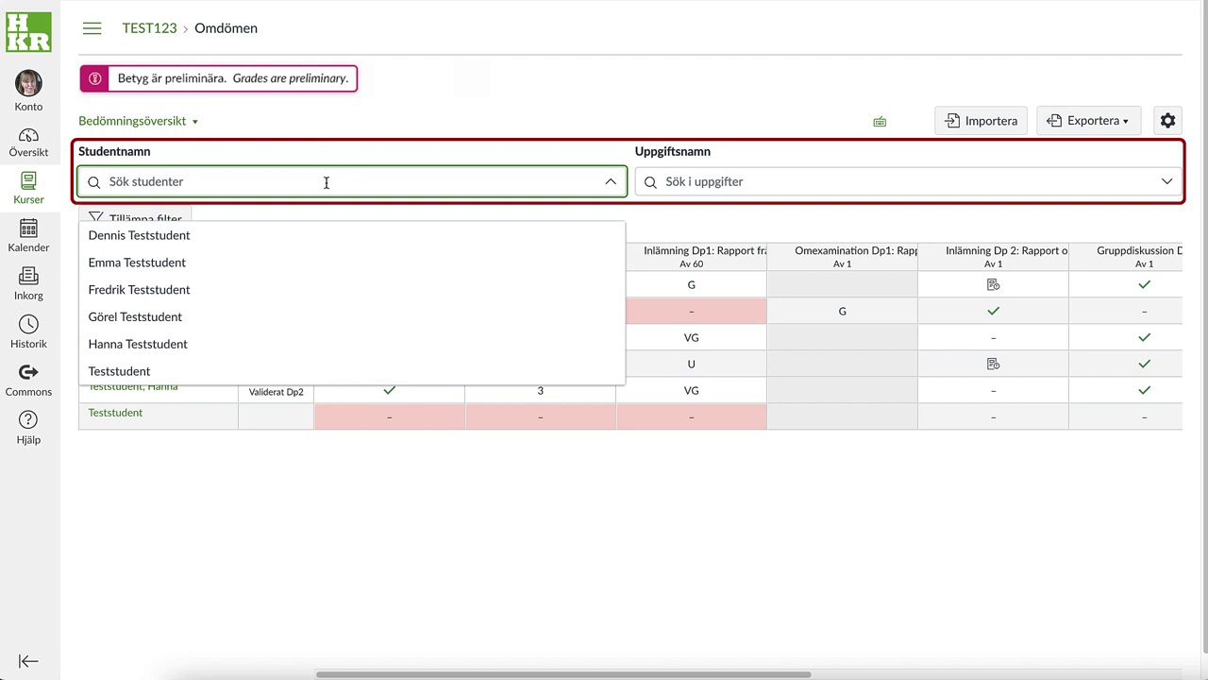
text(fre)
click(322, 233)
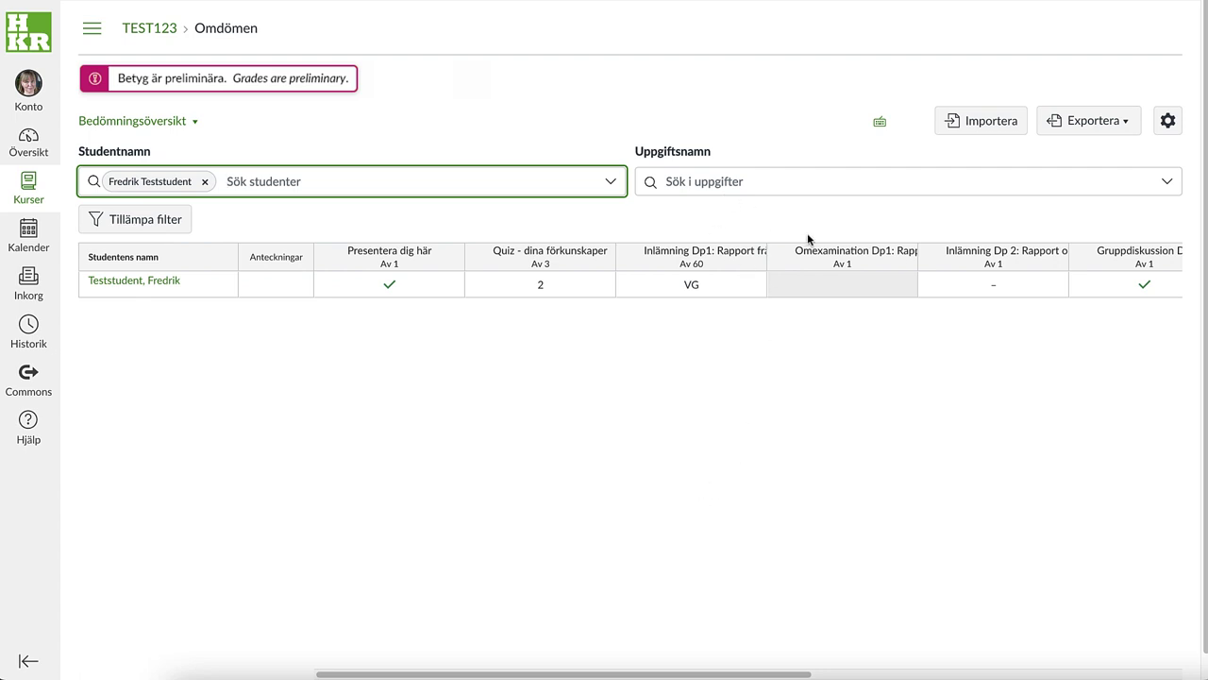
click(686, 189)
text(gru)
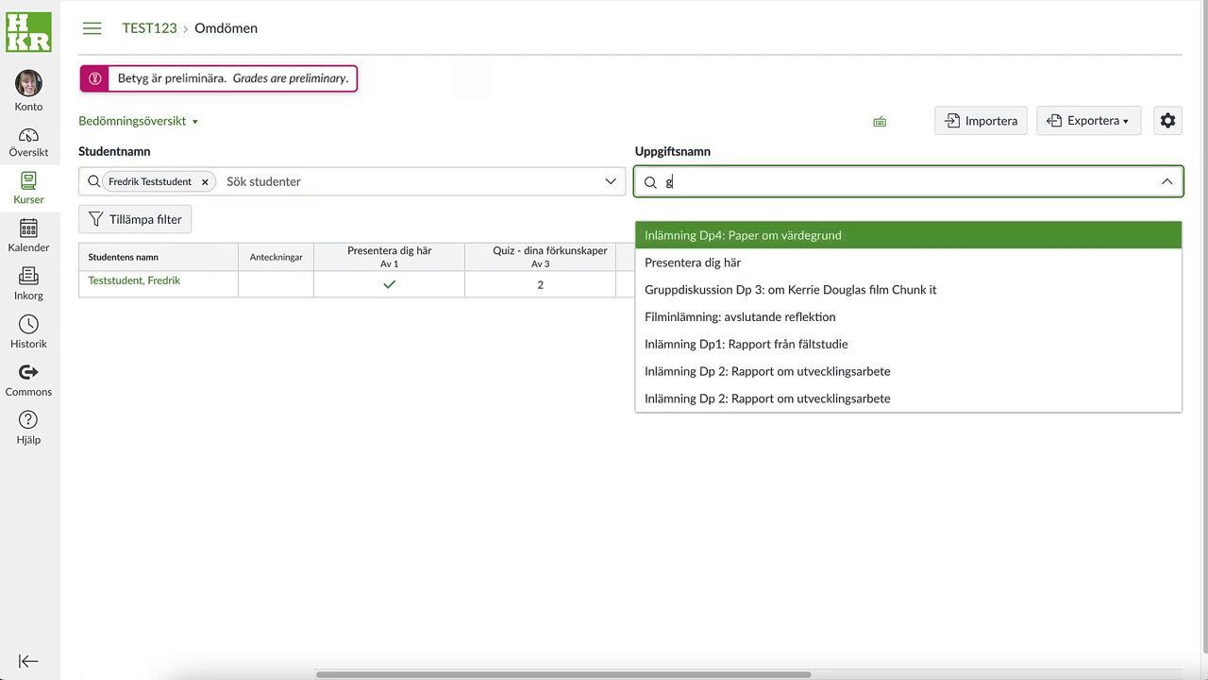
click(694, 264)
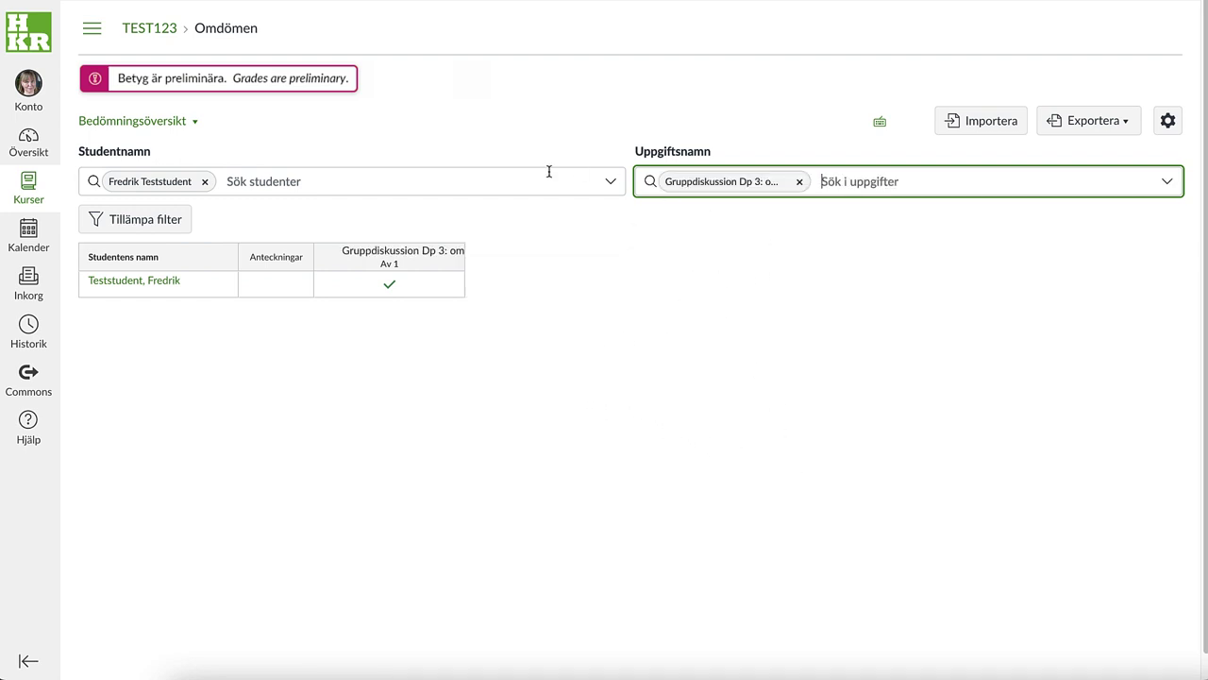
click(205, 183)
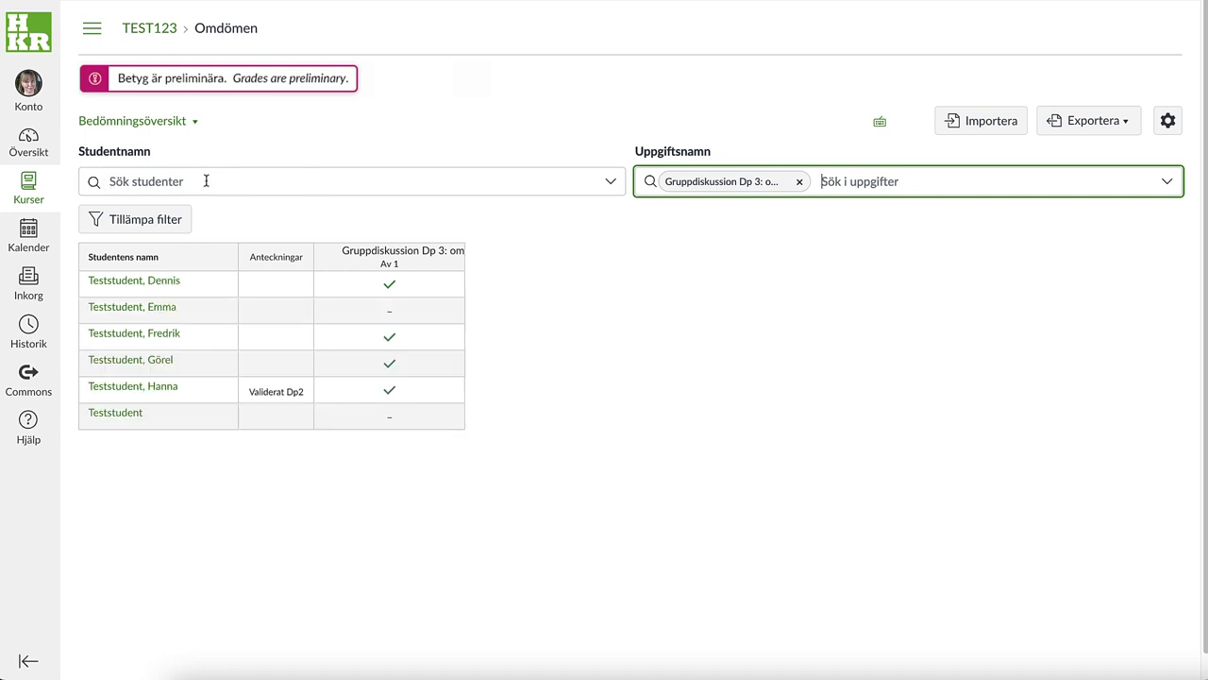
click(799, 183)
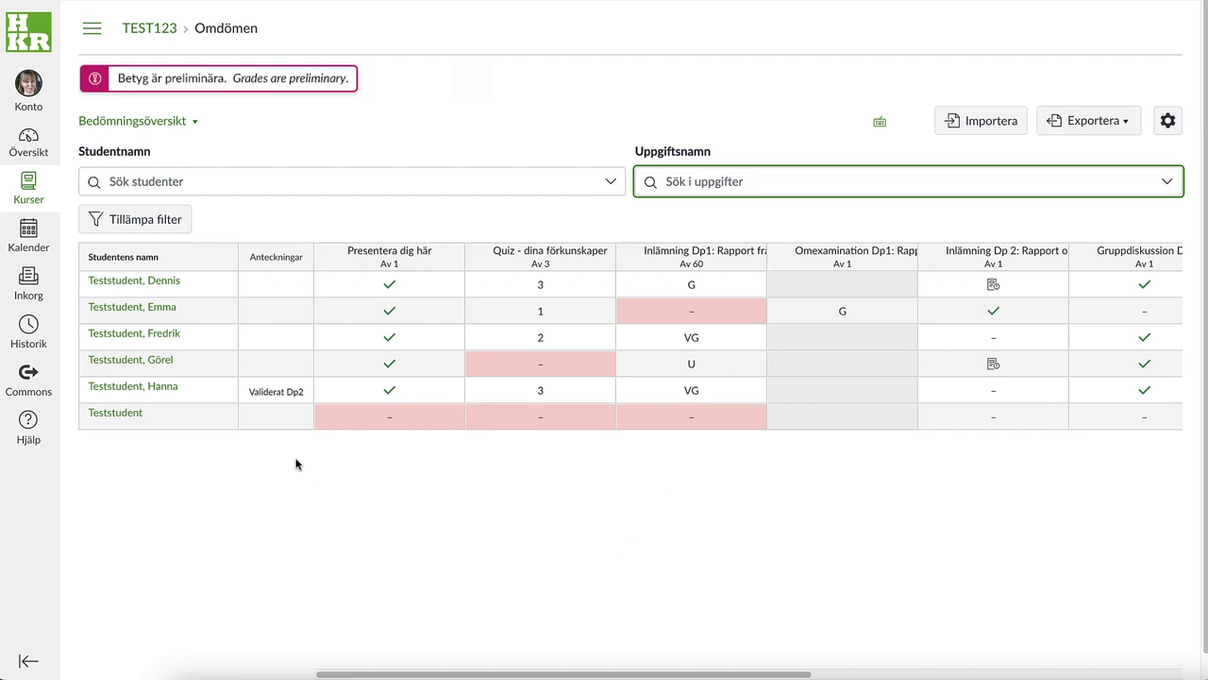
Step: Filter the gradebook to the module Delprov 1: Fältstudie, view the matching assignments, and remove the filter
click(172, 225)
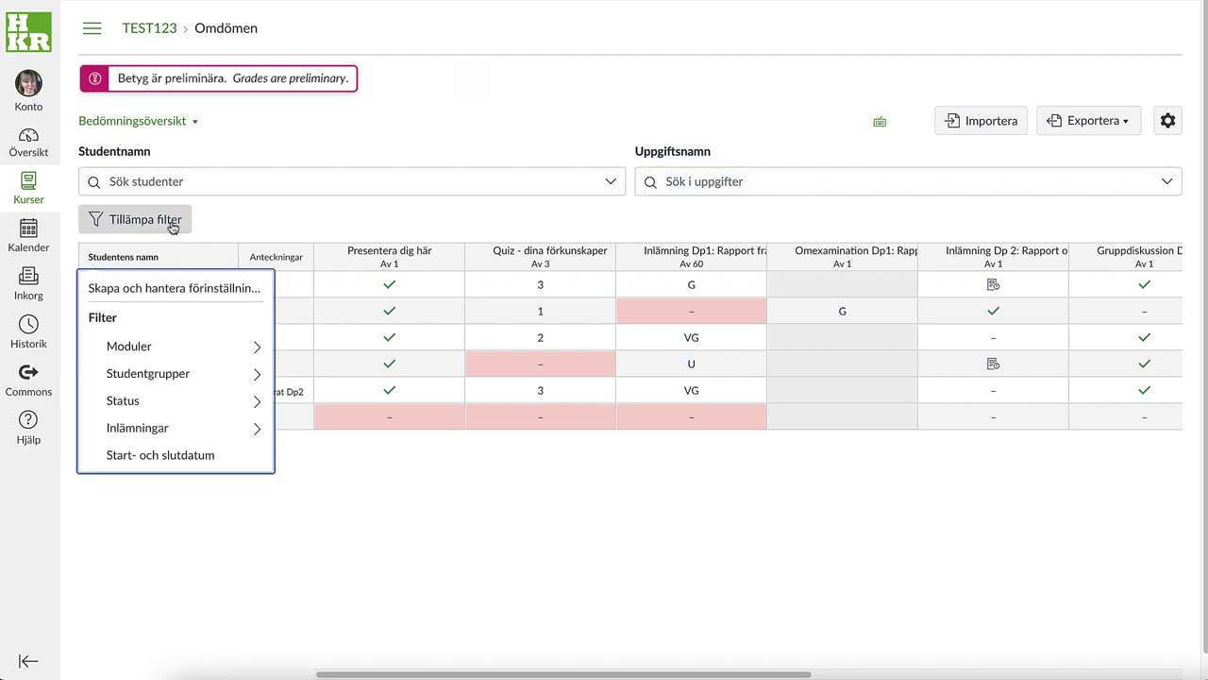
click(247, 349)
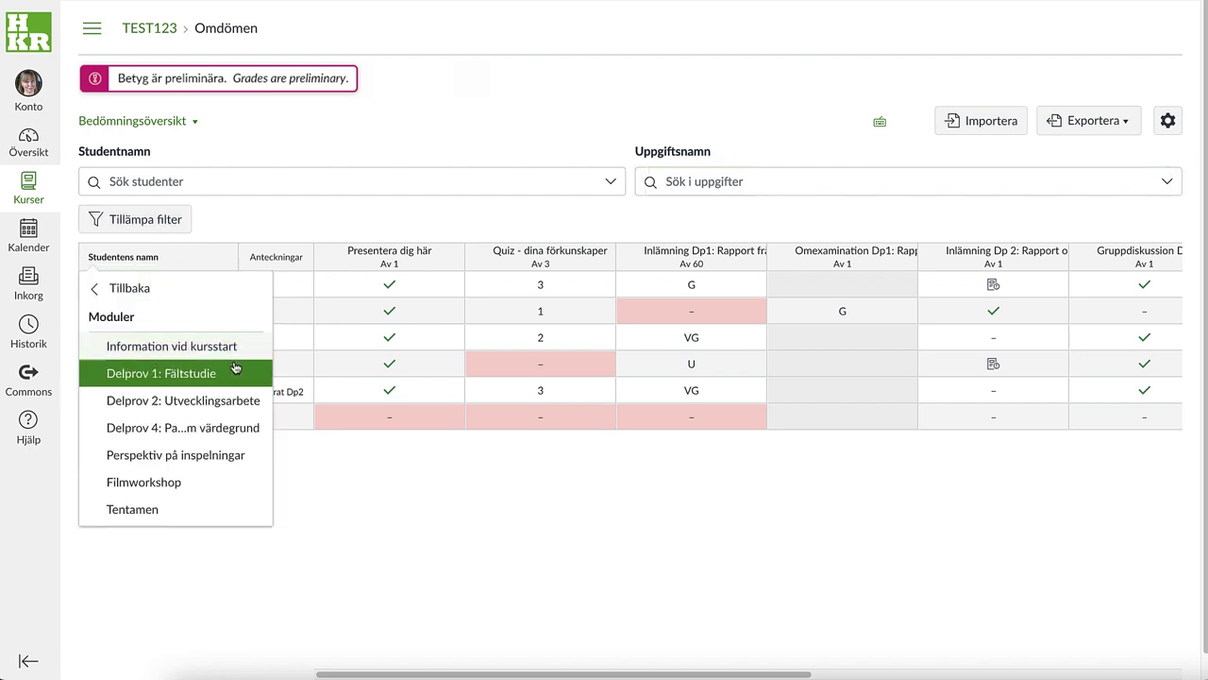
click(224, 378)
click(401, 546)
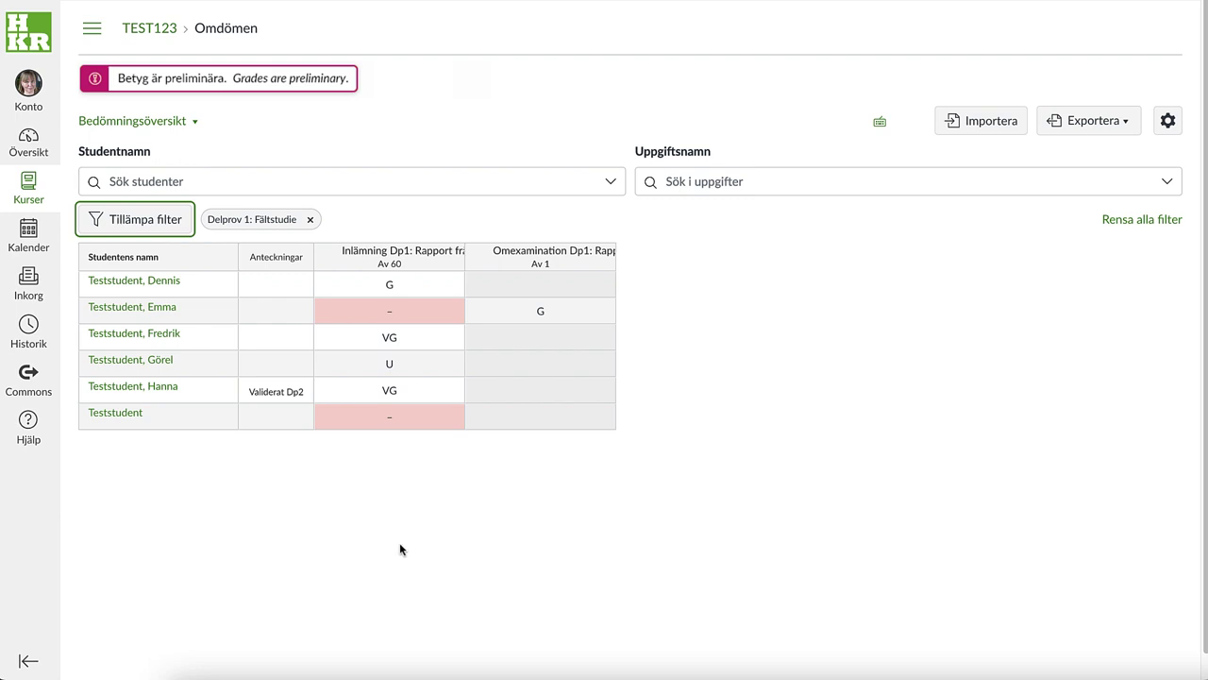
click(311, 220)
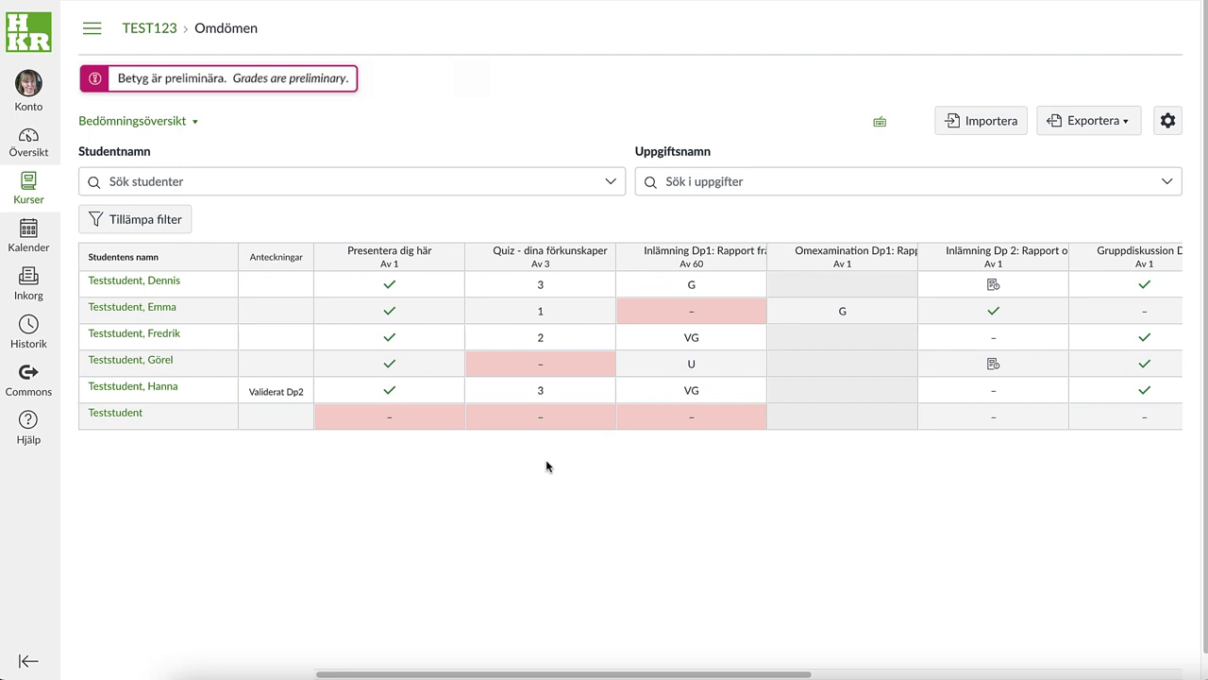
Step: Filter the gradebook by the status Saknad, view the students with missing work, and remove the filter
click(180, 220)
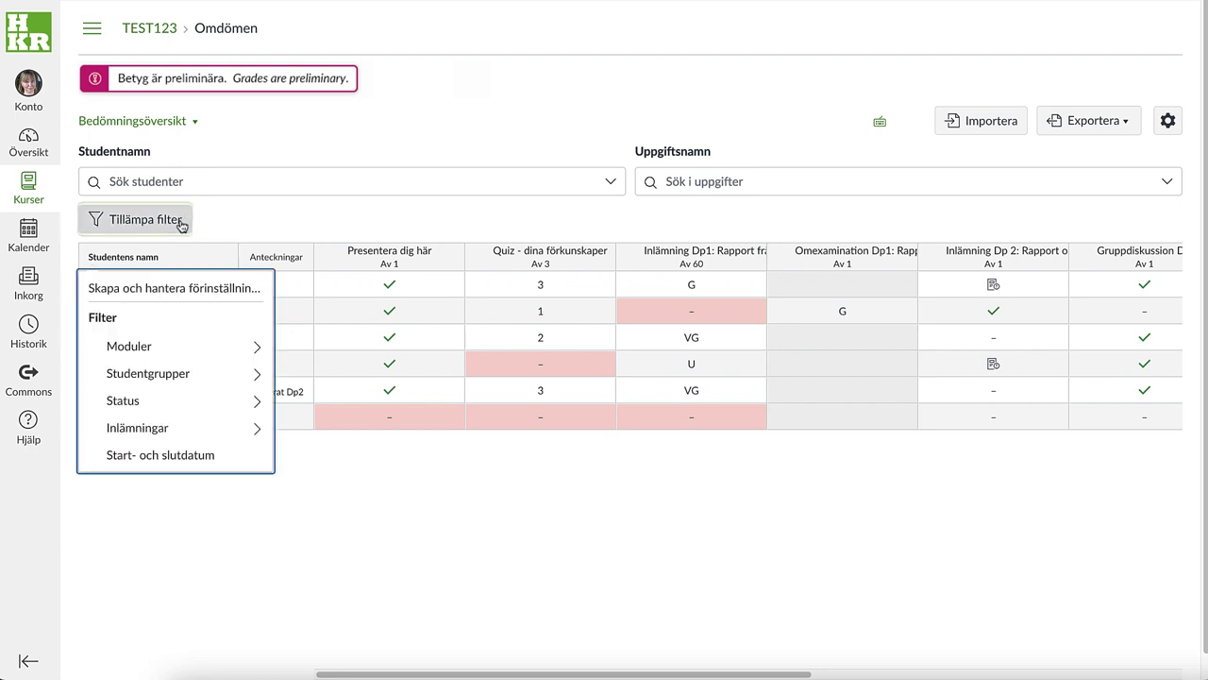
click(193, 400)
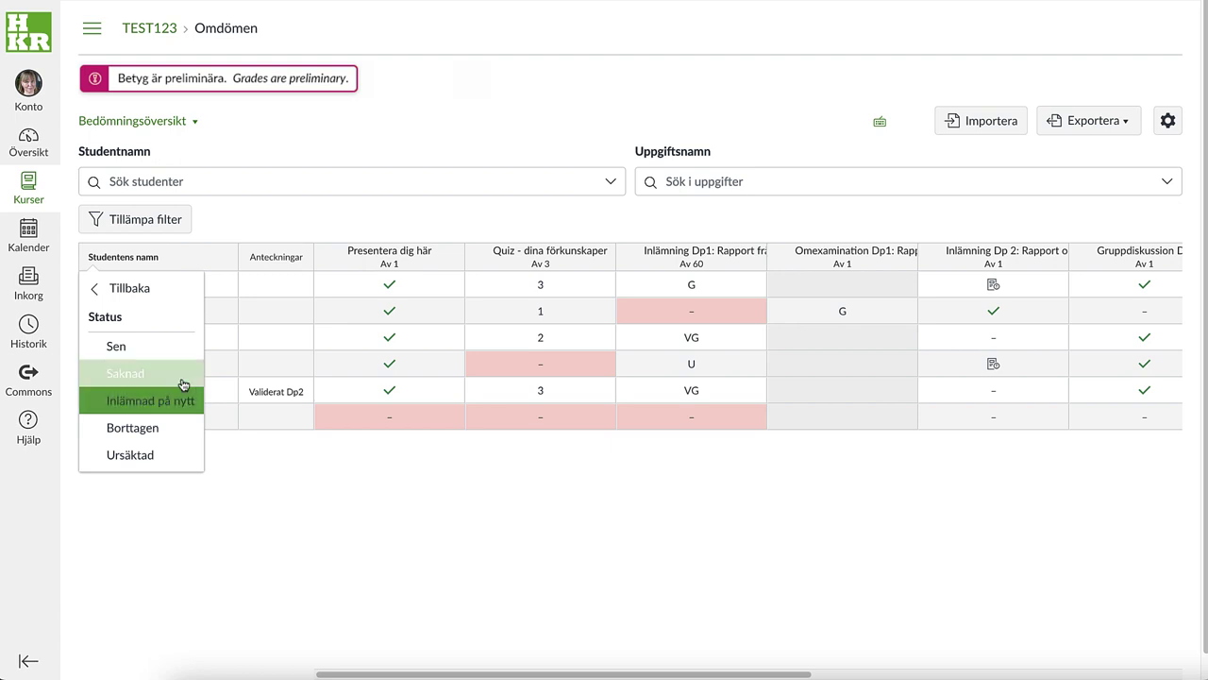
click(183, 378)
click(401, 480)
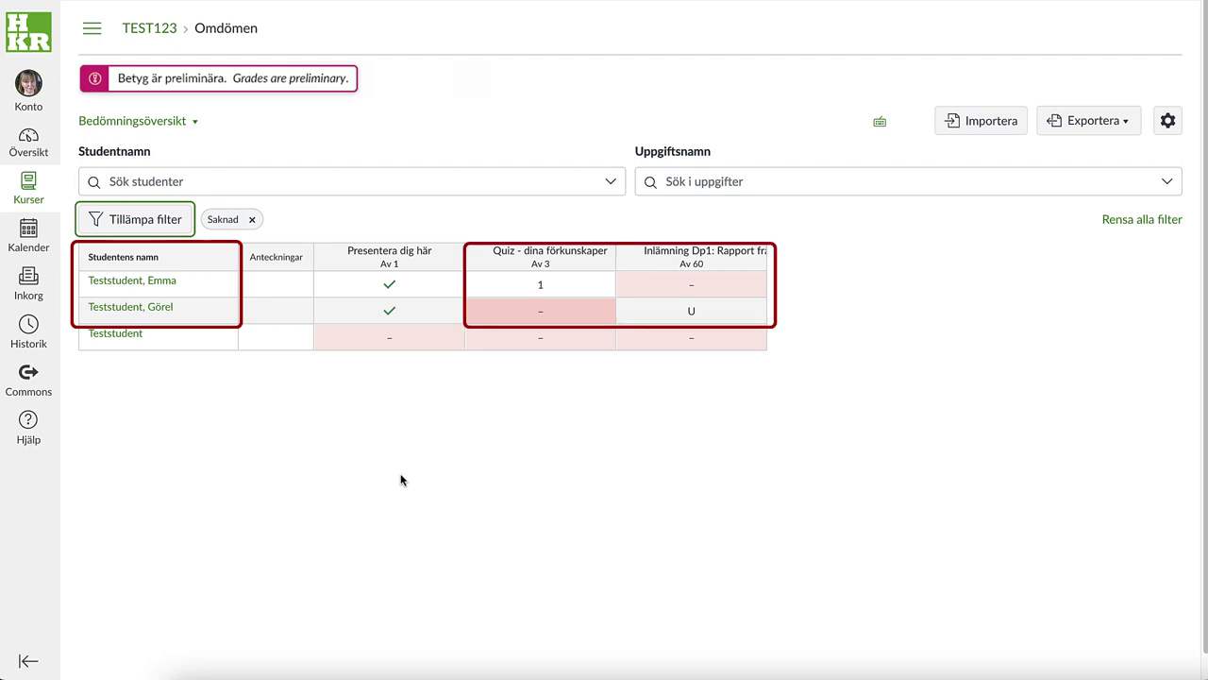
click(252, 220)
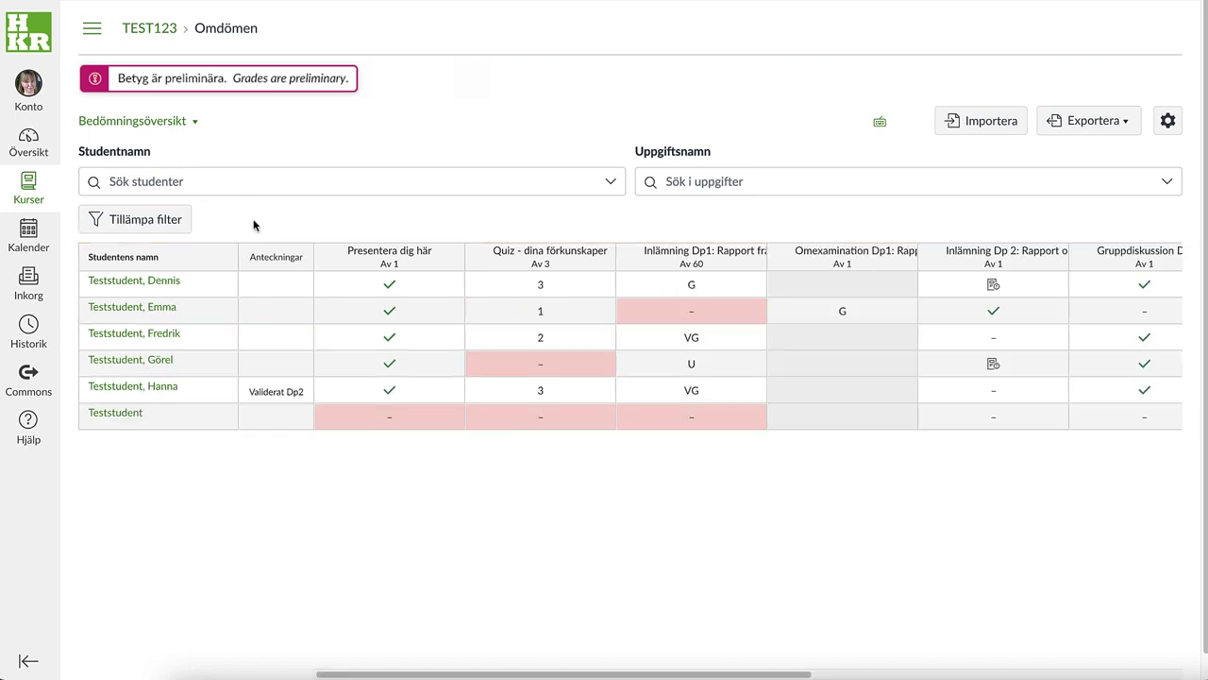
Step: Filter the gradebook by submissions with the option Har ej bedömda inlämningar
click(179, 221)
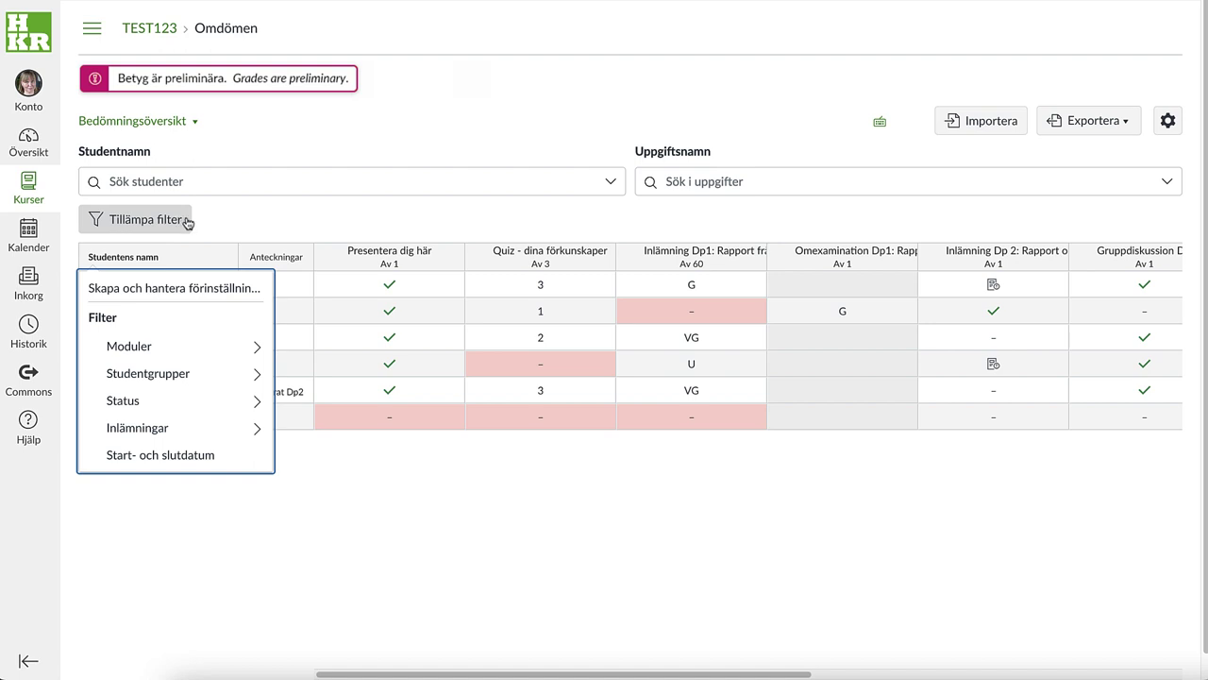
click(218, 429)
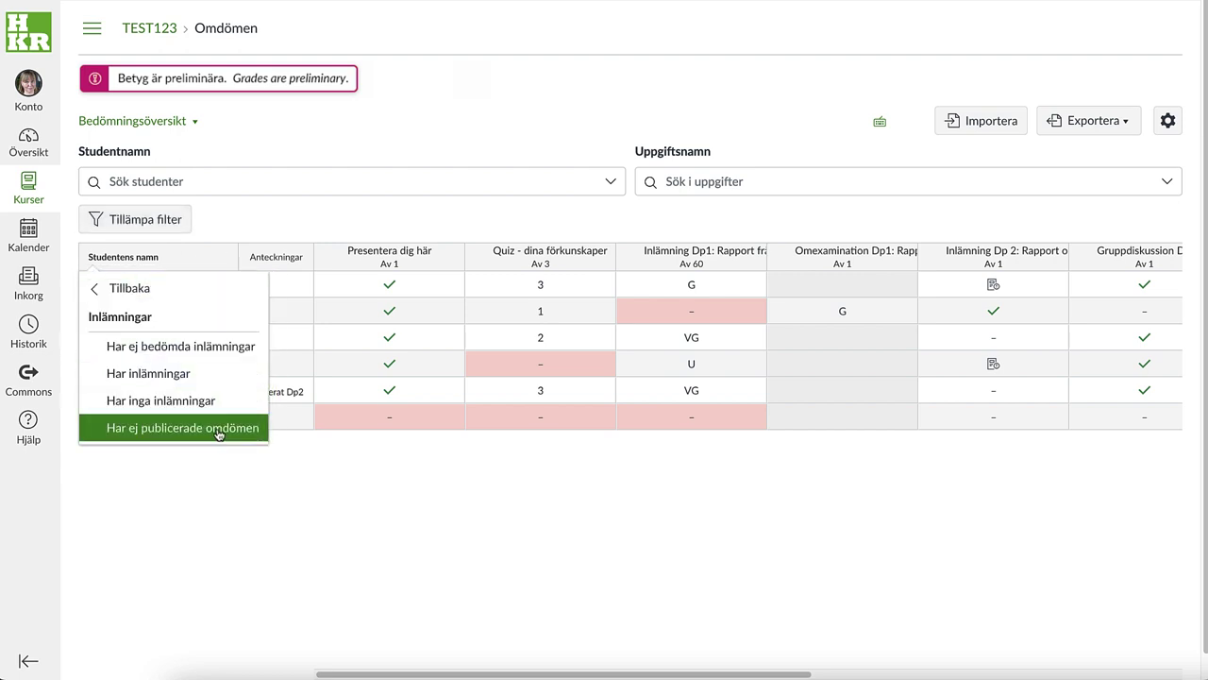
click(216, 349)
click(364, 432)
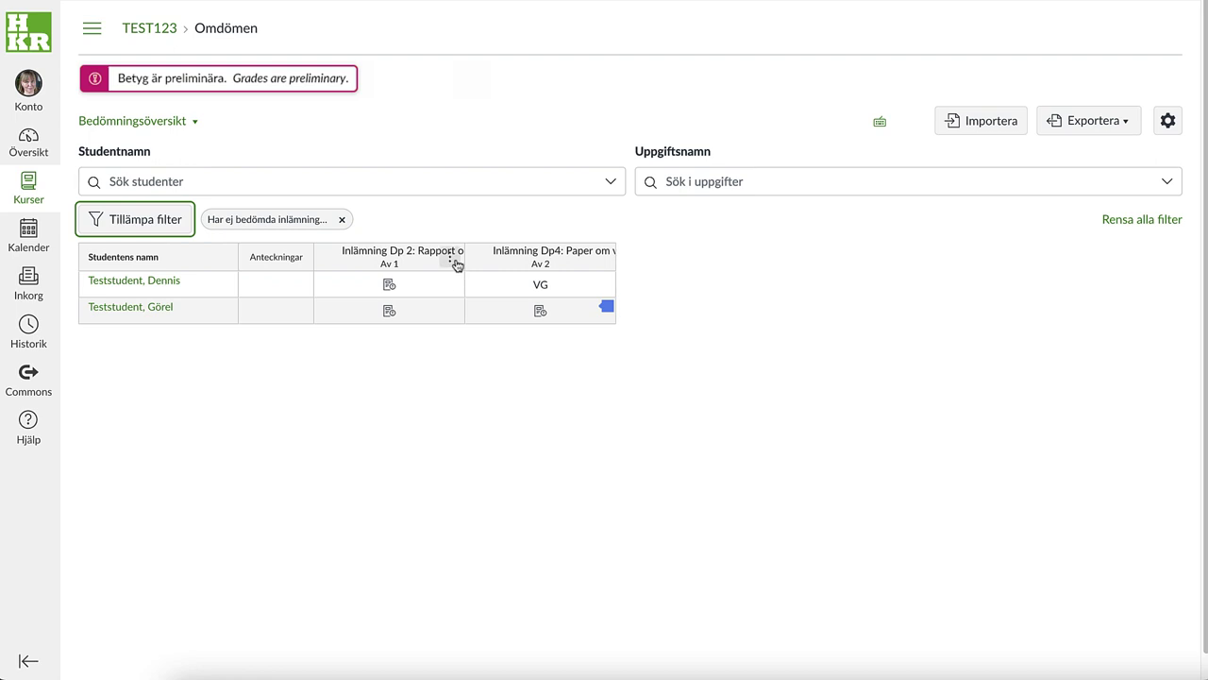
Step: Review the sorting and grading options available for the Inlämning Dp 2 column
click(454, 262)
mouse_move(448, 328)
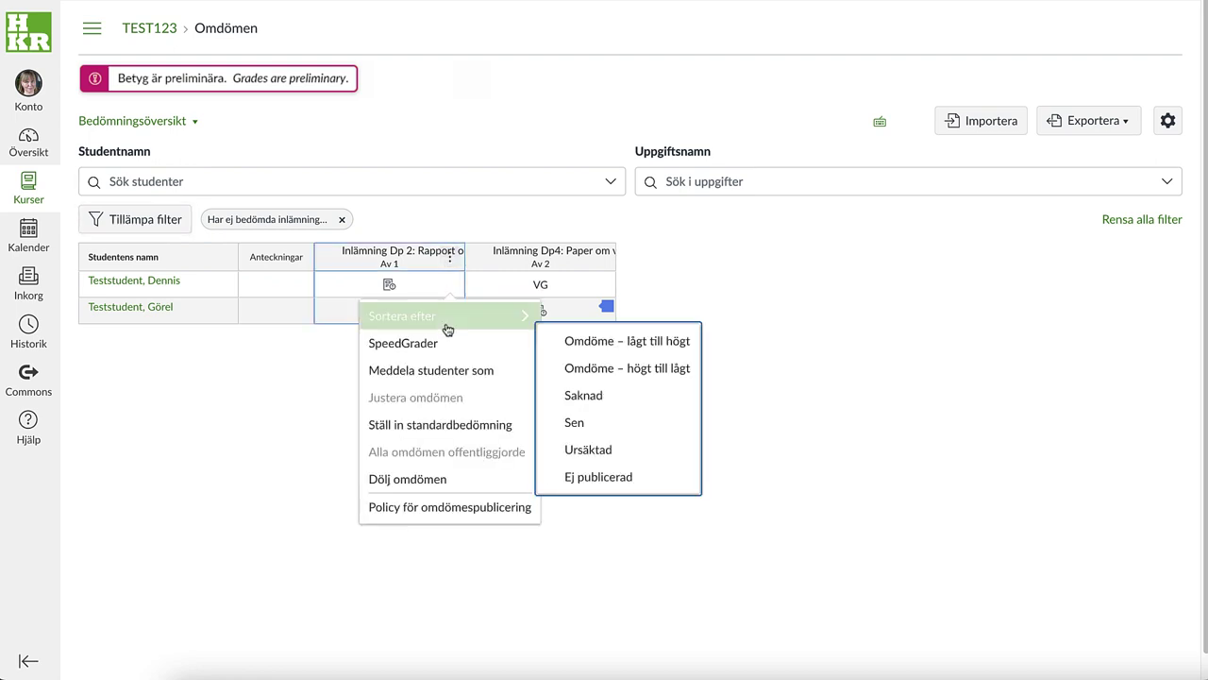
click(708, 481)
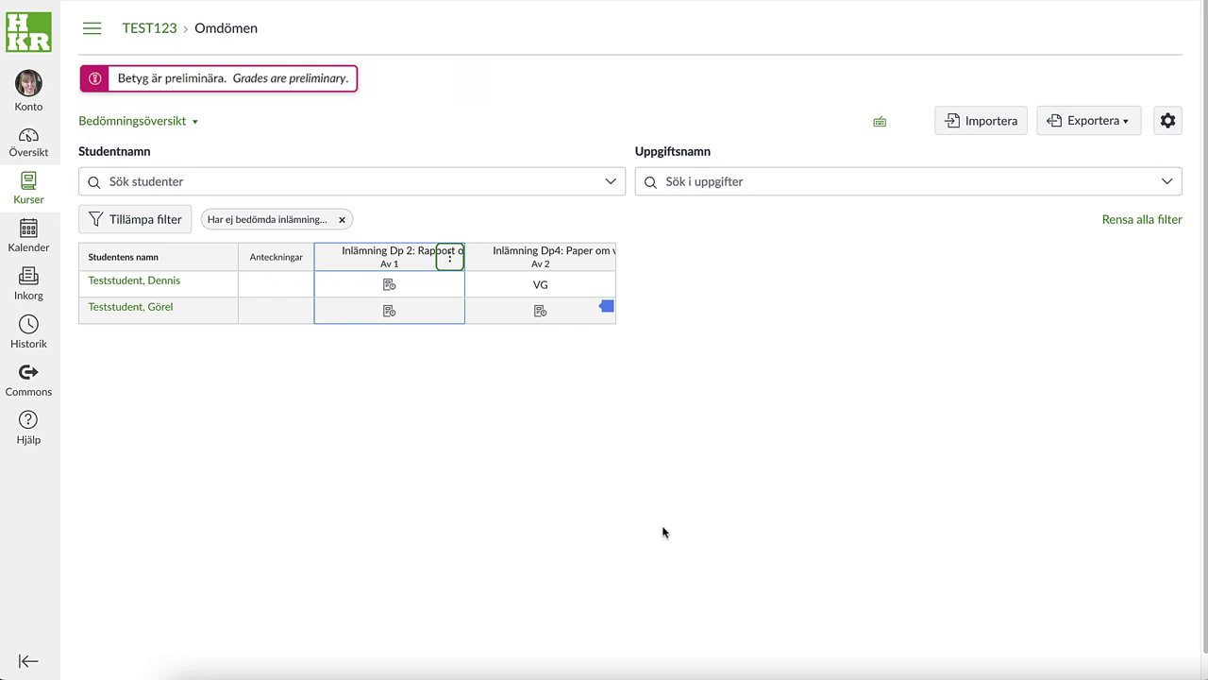
Step: Open the second listed student's Inlämning Dp 2 submission details and launch SpeedGrader for it
click(361, 307)
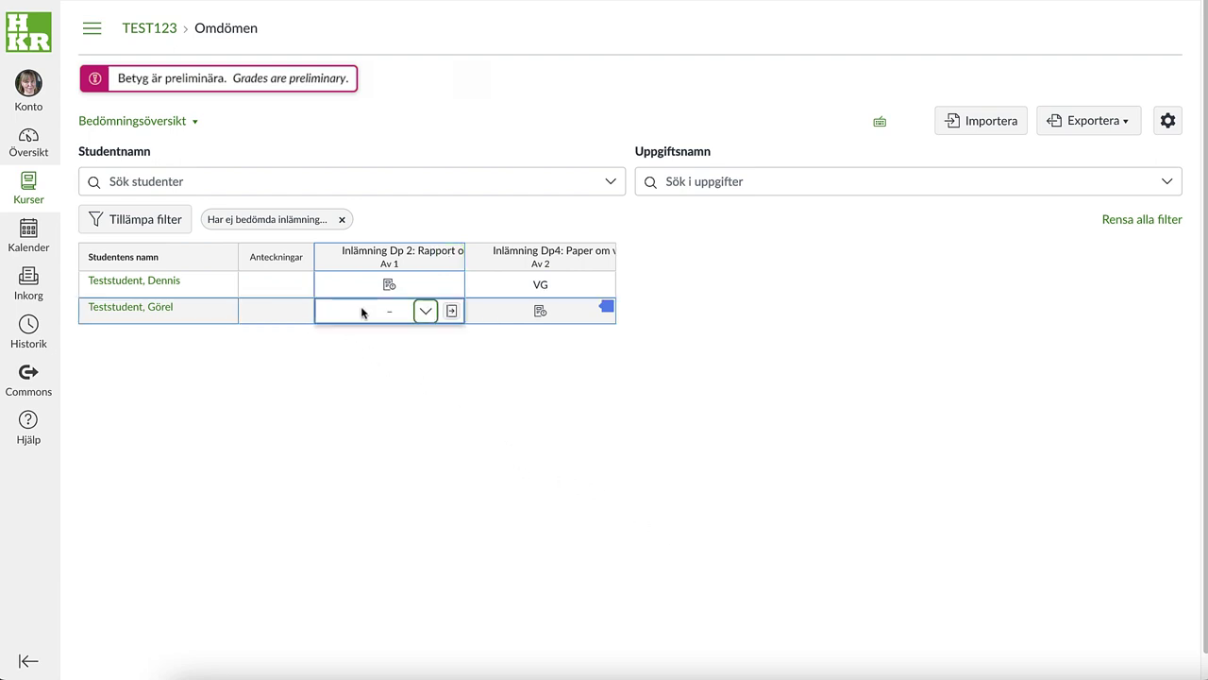
click(451, 312)
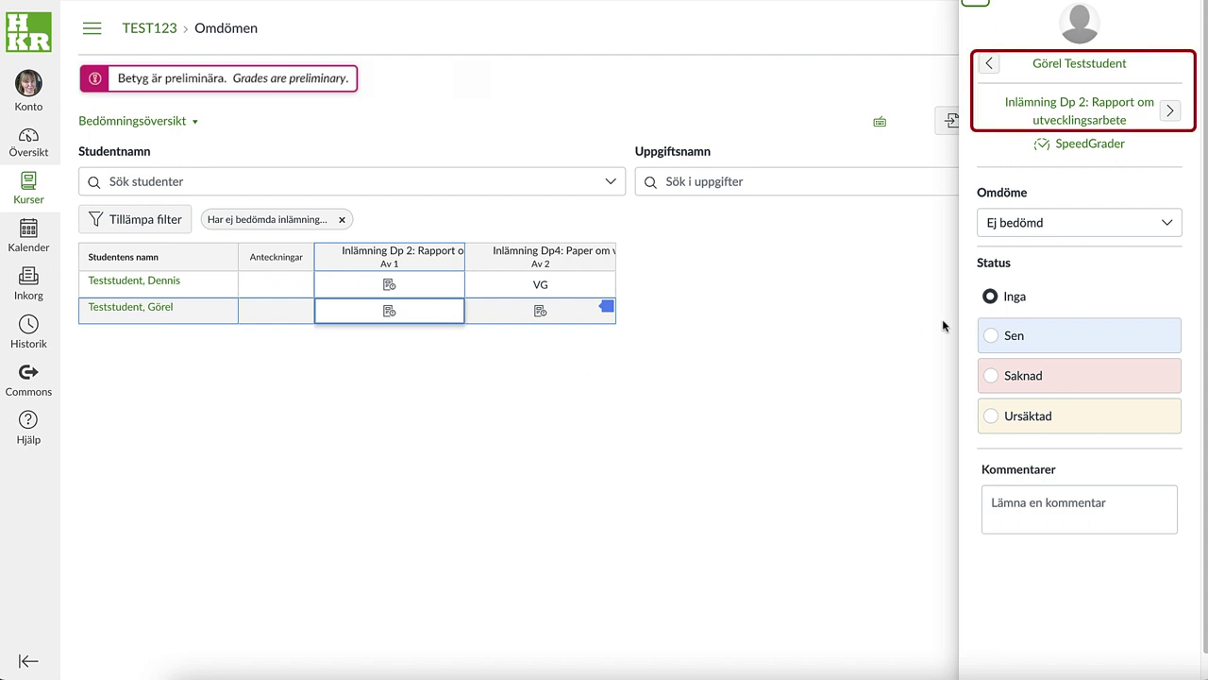
click(1095, 147)
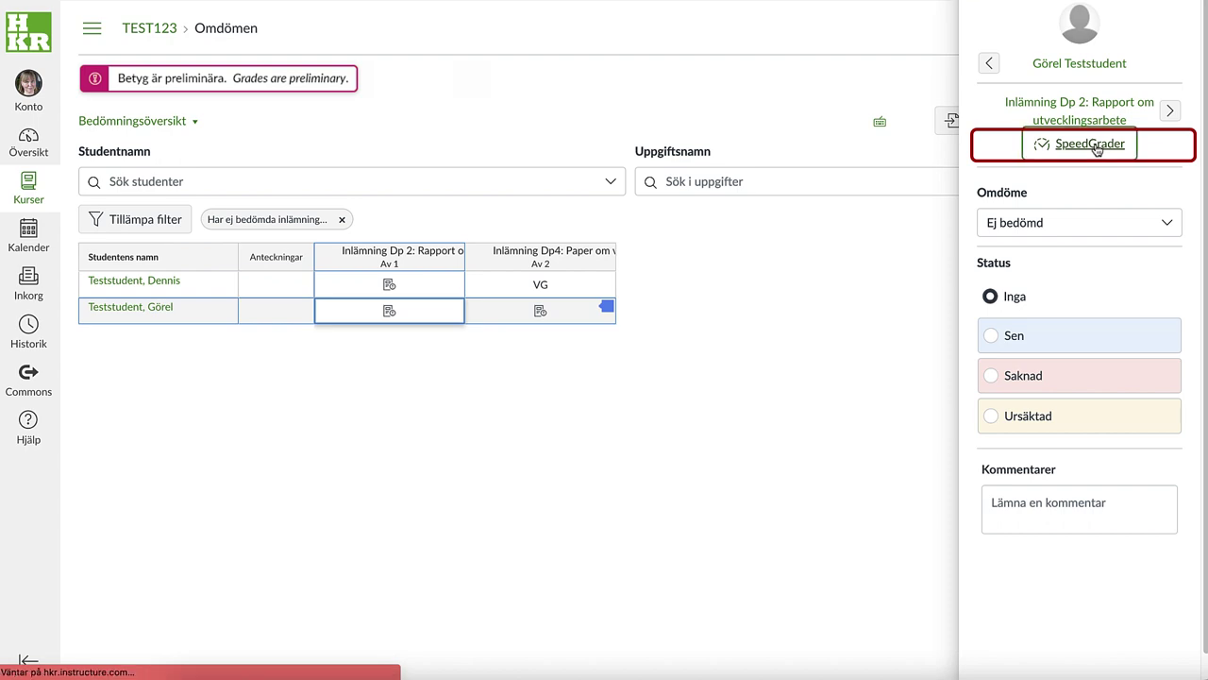